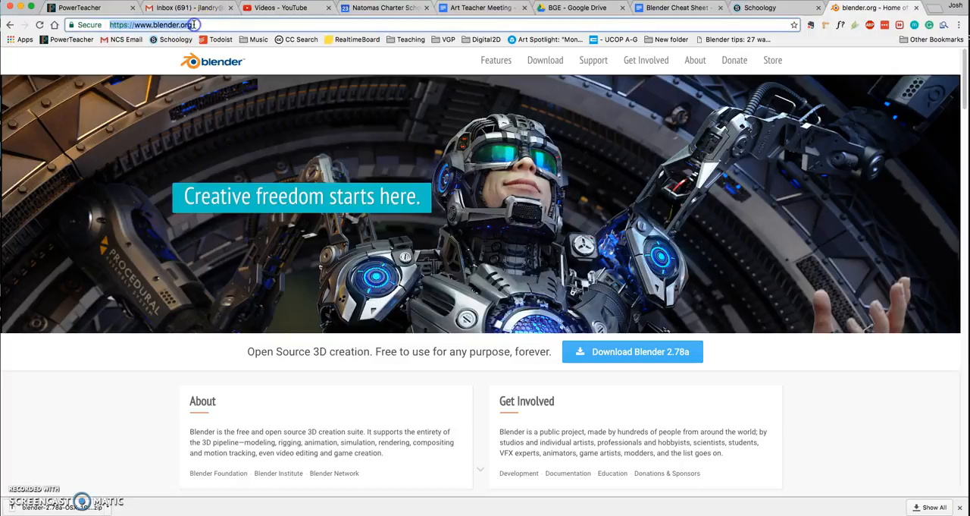
# Open the Blender 2.78a download page and examine the packages offered for Windows, Mac OSX and GNU/Linux.
pyautogui.click(521, 206)
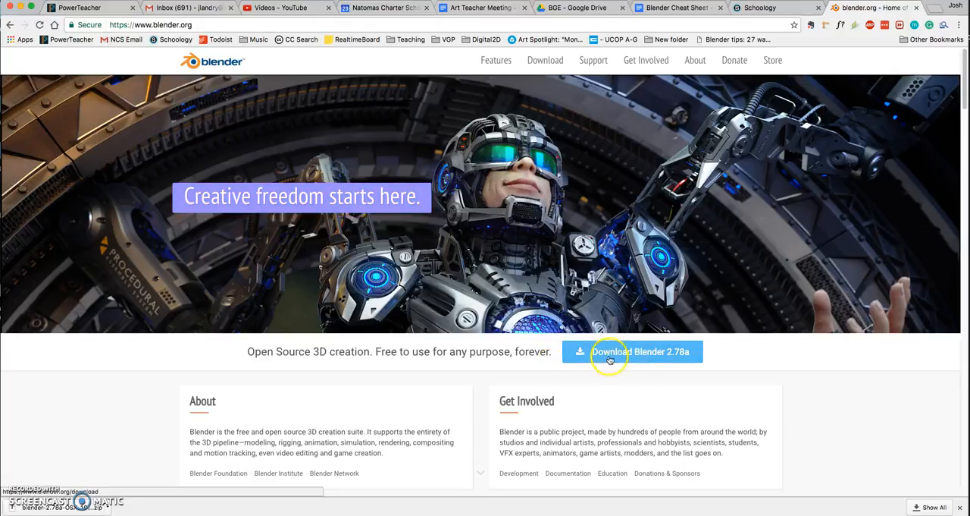
pyautogui.click(655, 353)
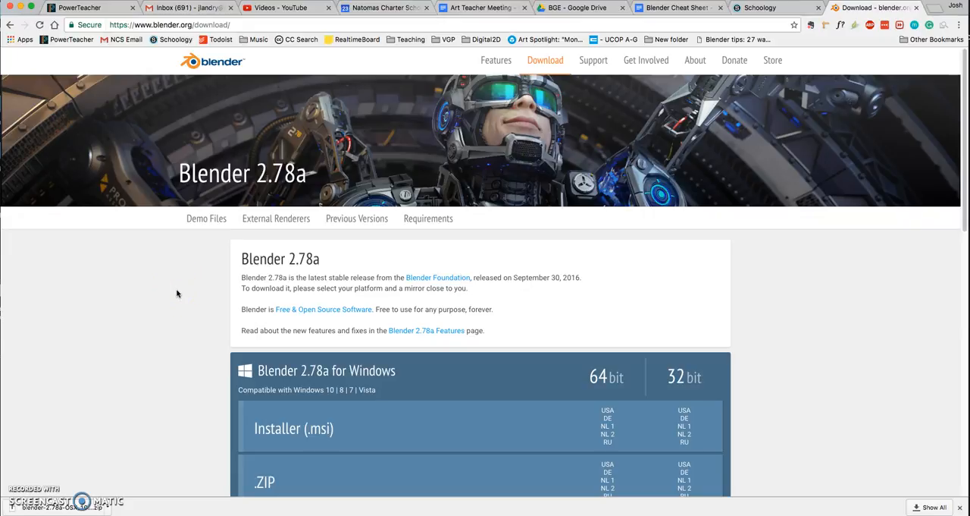
pyautogui.scroll(-5, 182, 306)
pyautogui.scroll(2, 179, 305)
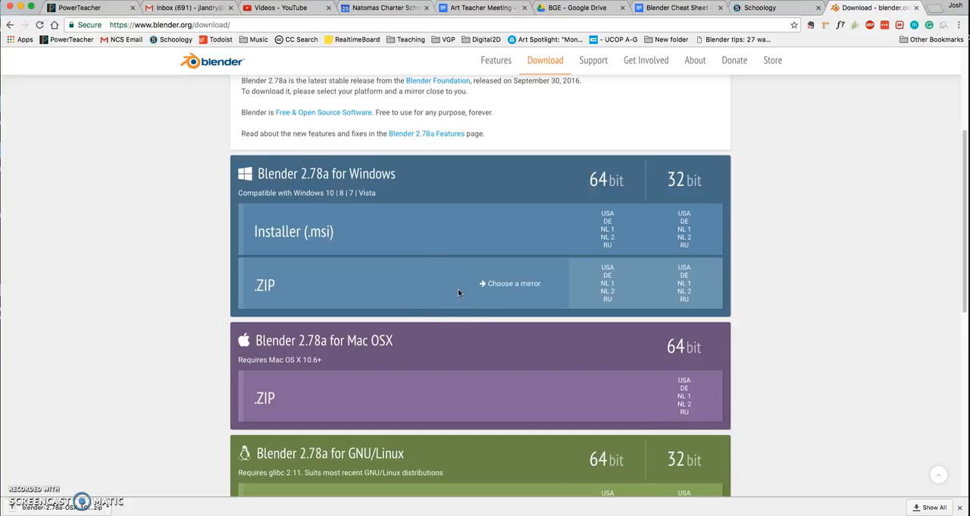
pyautogui.click(451, 284)
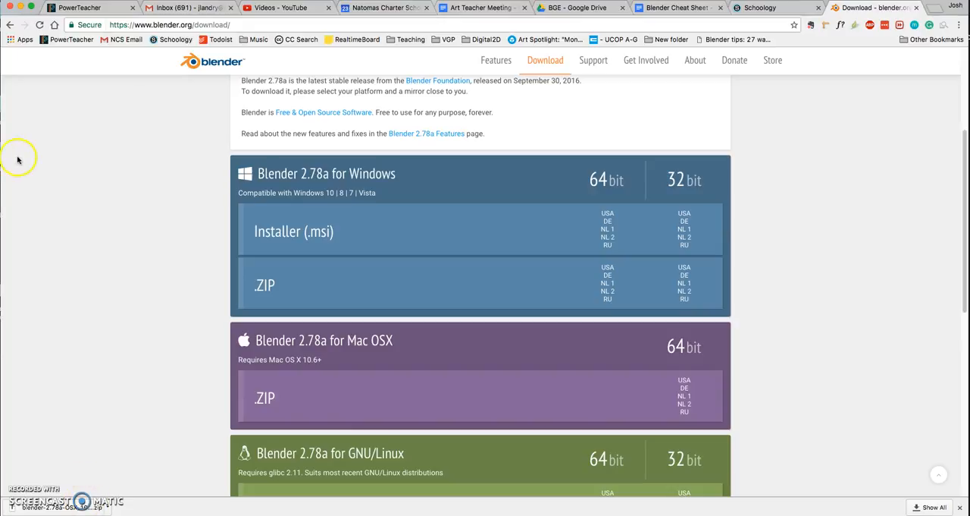
# Switch to the desktop and extract the blender-2.78a-OSX_10.6-x86_64.zip archive there, placing the extracted folder beside it.
pyautogui.click(19, 7)
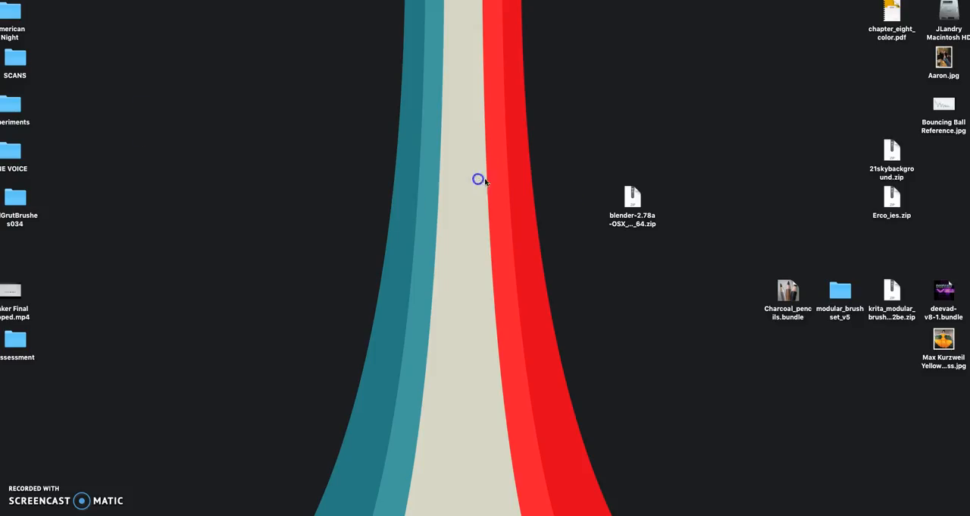
pyautogui.moveTo(628, 201); pyautogui.dragTo(608, 161)
pyautogui.click(606, 203)
pyautogui.doubleClick(631, 149)
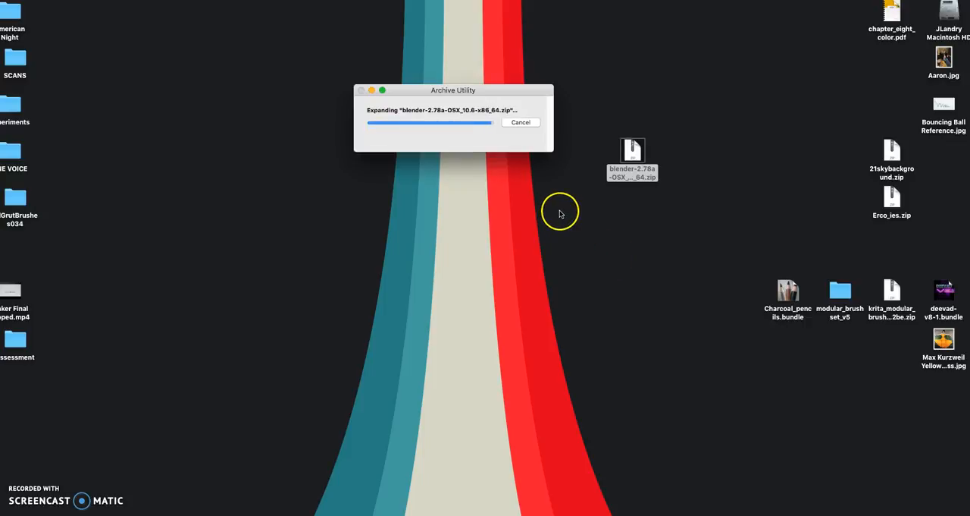
pyautogui.moveTo(642, 178); pyautogui.dragTo(581, 218)
pyautogui.click(579, 157)
# Move the Blender zip archive to the trash and shift the extracted folder slightly up on the desktop.
pyautogui.rightClick(635, 151)
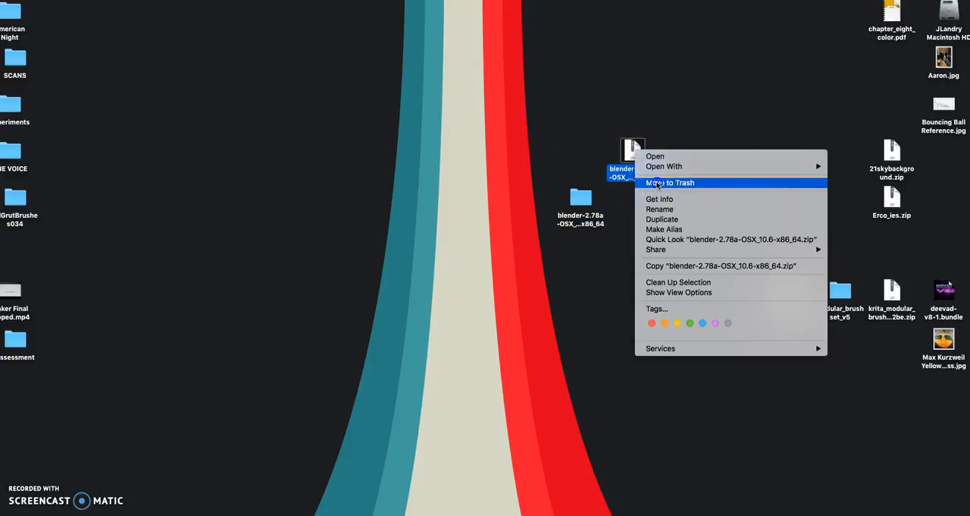
pyautogui.click(658, 177)
pyautogui.moveTo(597, 204); pyautogui.dragTo(597, 157)
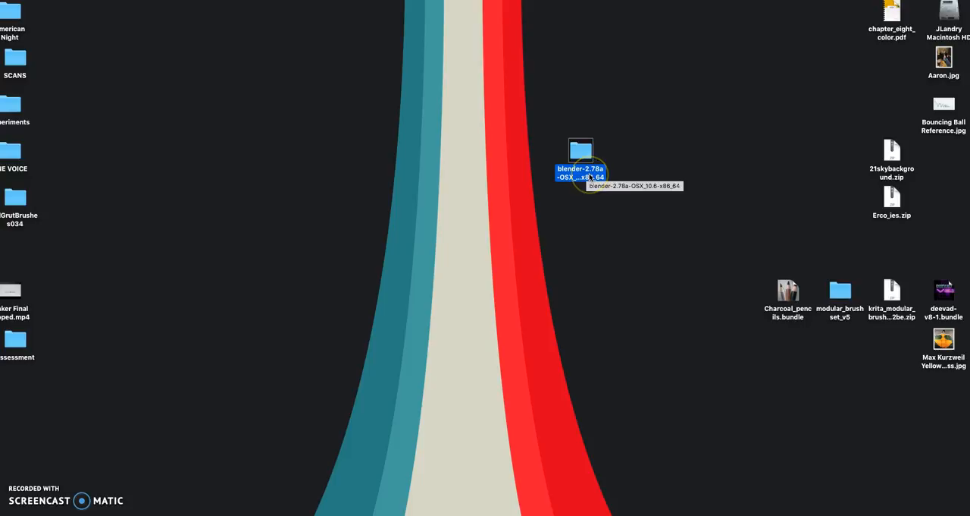
# Open the extracted blender-2.78a-OSX_10.6-x86_64 folder to show its contents.
pyautogui.click(651, 160)
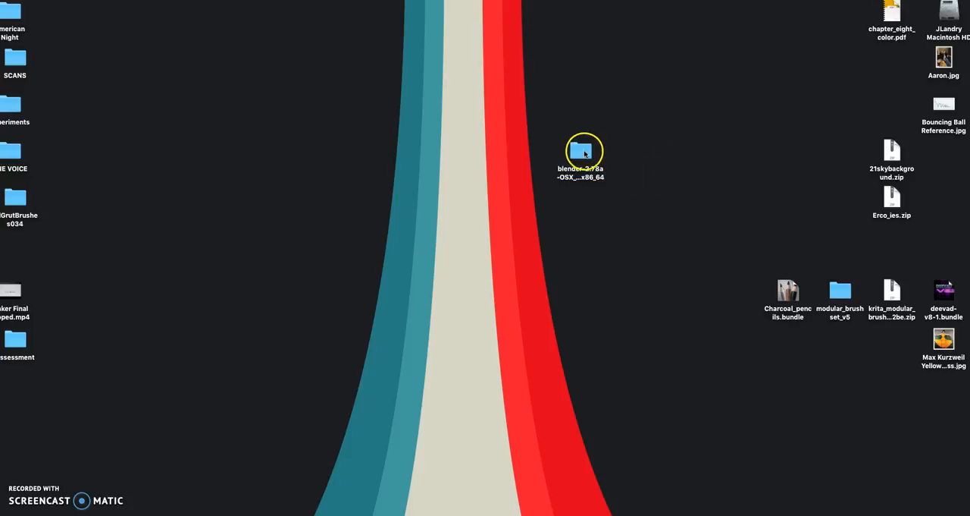
pyautogui.doubleClick(581, 151)
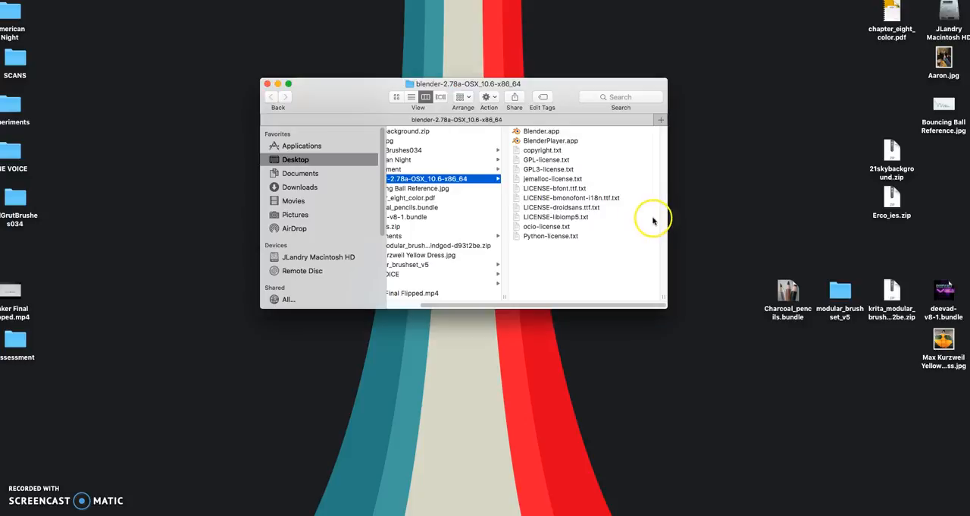
pyautogui.moveTo(539, 89); pyautogui.dragTo(498, 82)
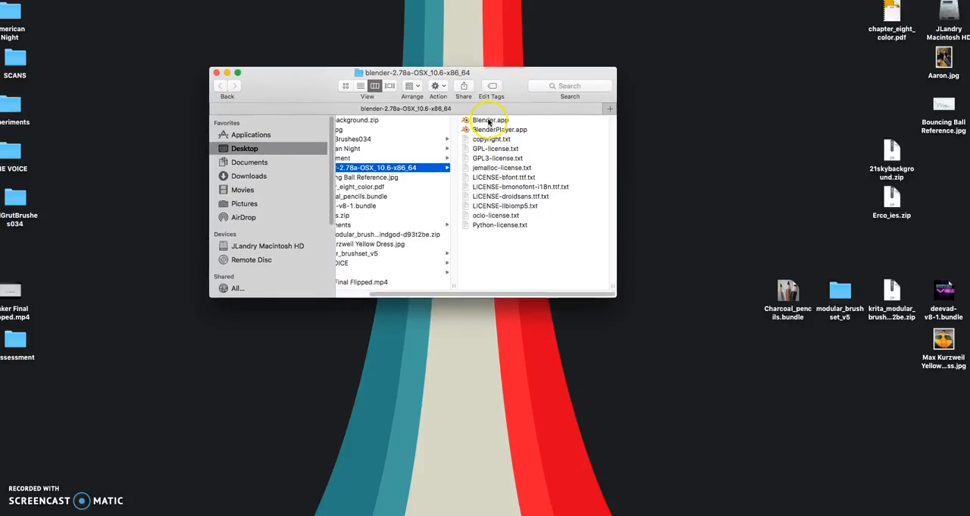
# Launch Blender.app from the extracted folder, allow the downloaded application to open, and dismiss the splash screen.
pyautogui.click(489, 120)
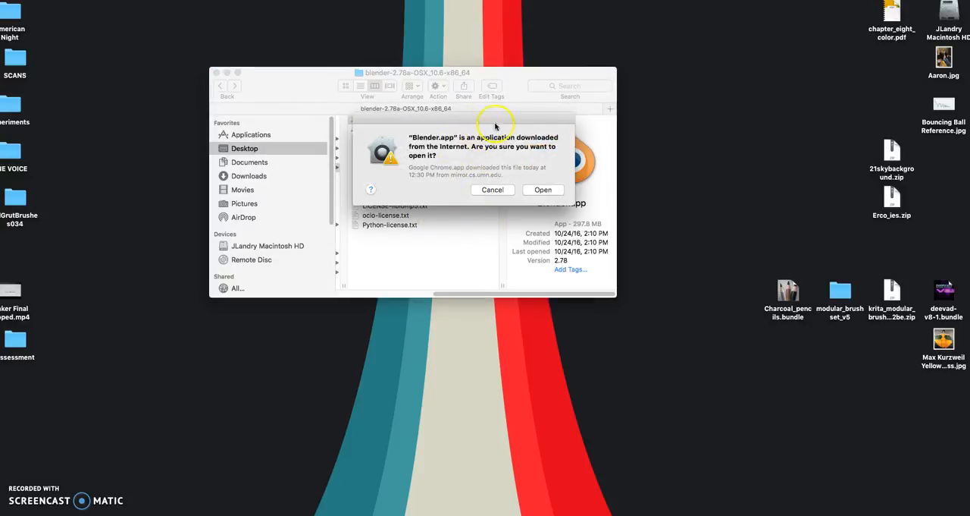
pyautogui.click(493, 189)
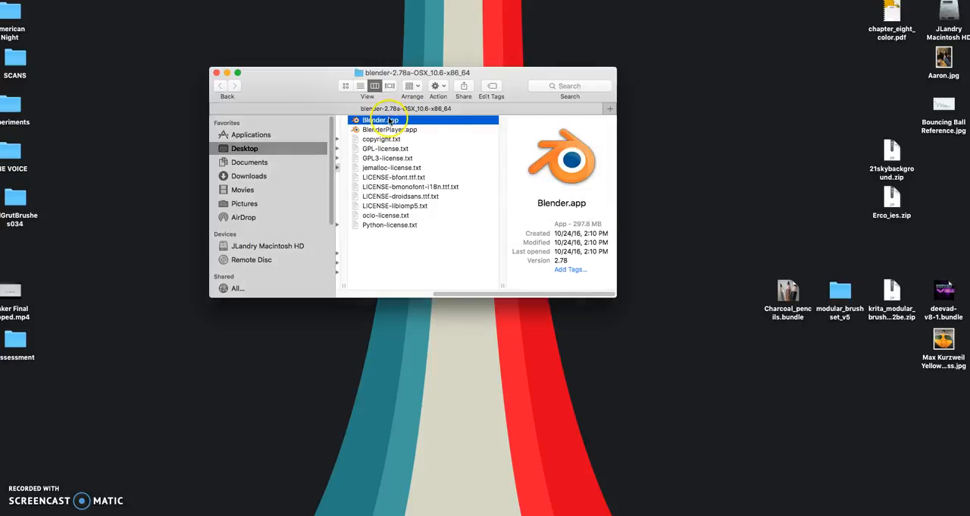
pyautogui.moveTo(296, 82); pyautogui.dragTo(325, 85)
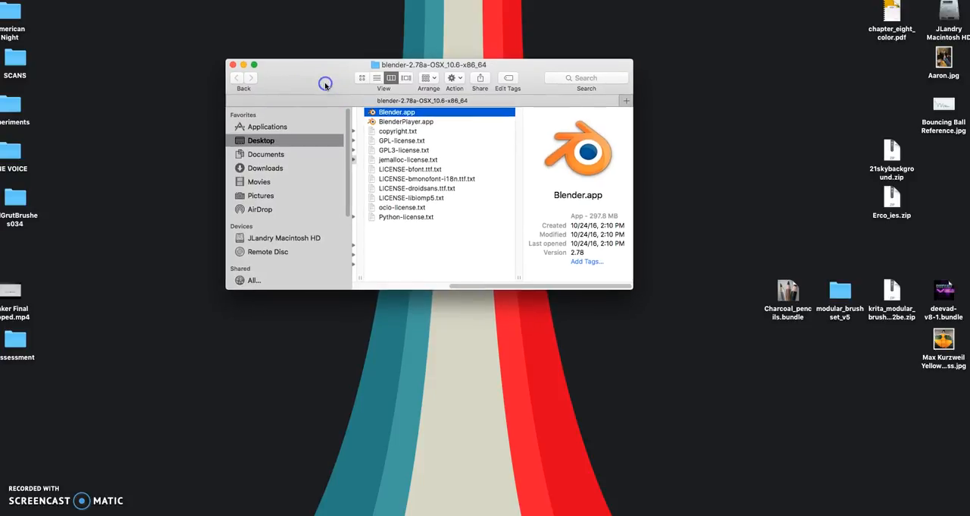
pyautogui.rightClick(410, 115)
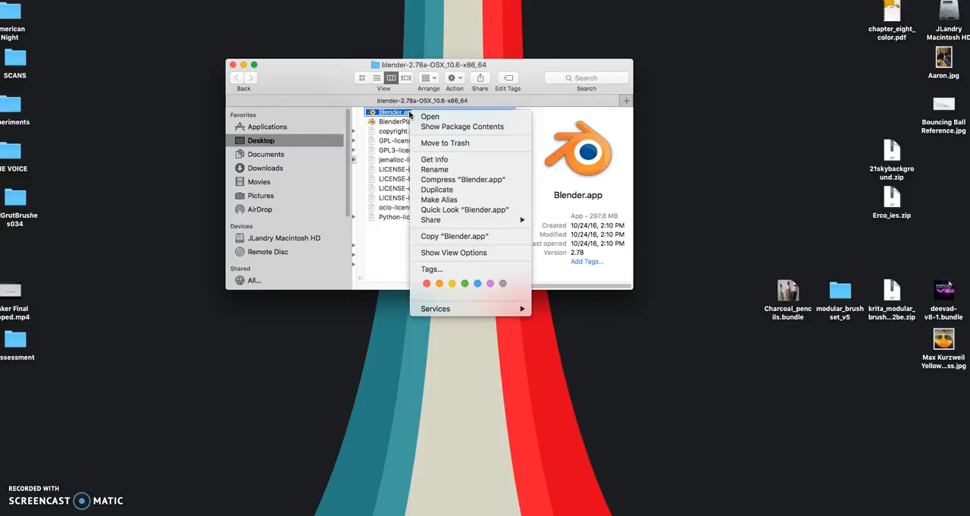
pyautogui.click(430, 117)
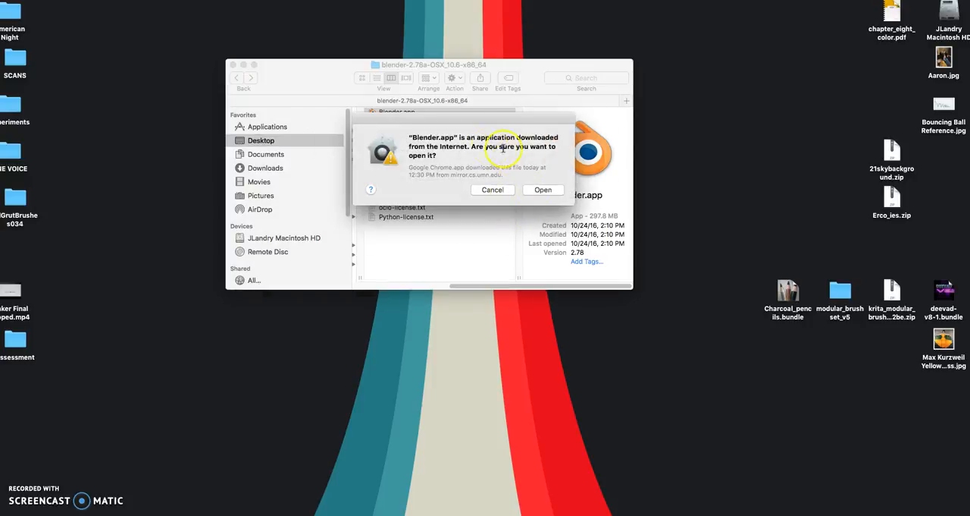
pyautogui.click(540, 181)
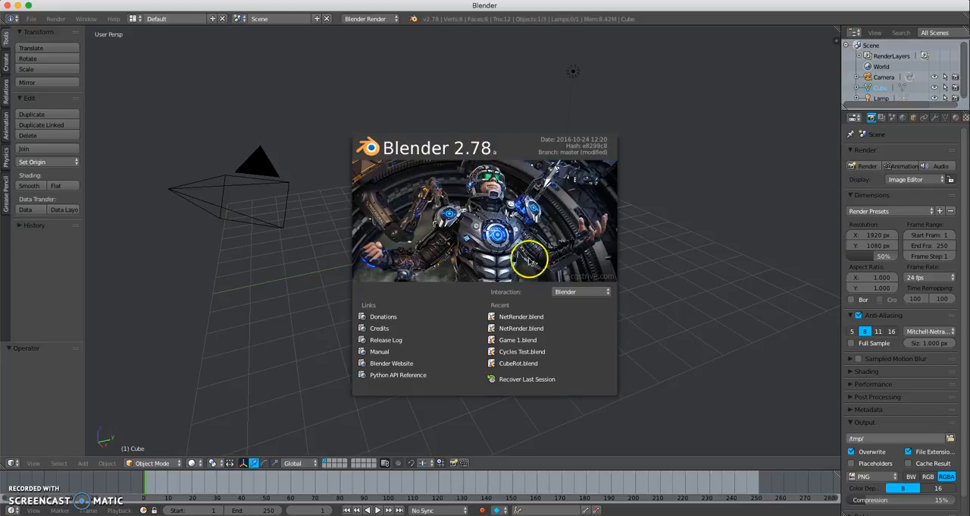
pyautogui.click(496, 223)
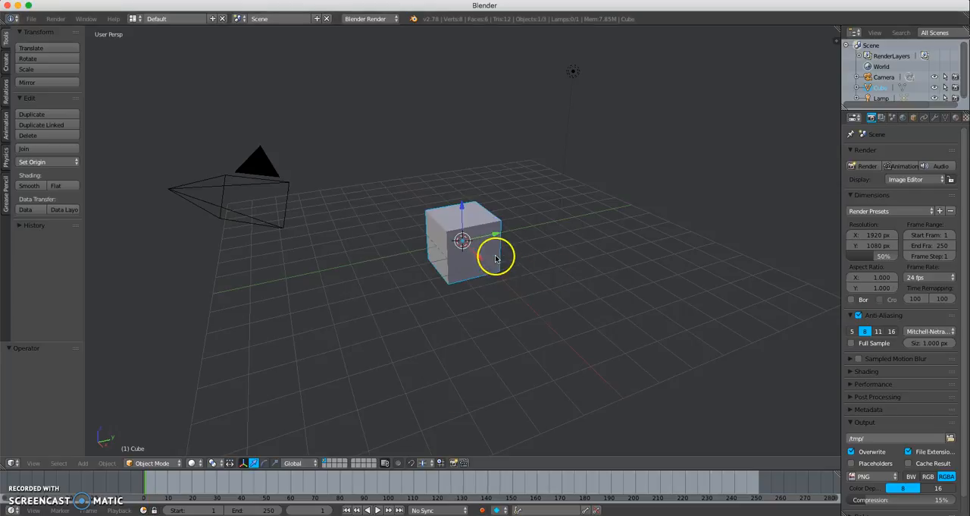
pyautogui.click(31, 20)
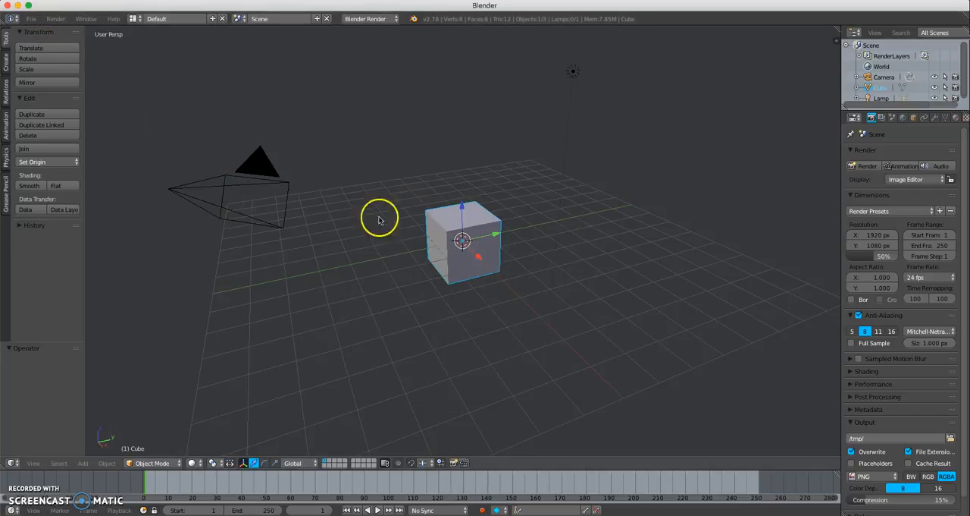
pyautogui.click(31, 19)
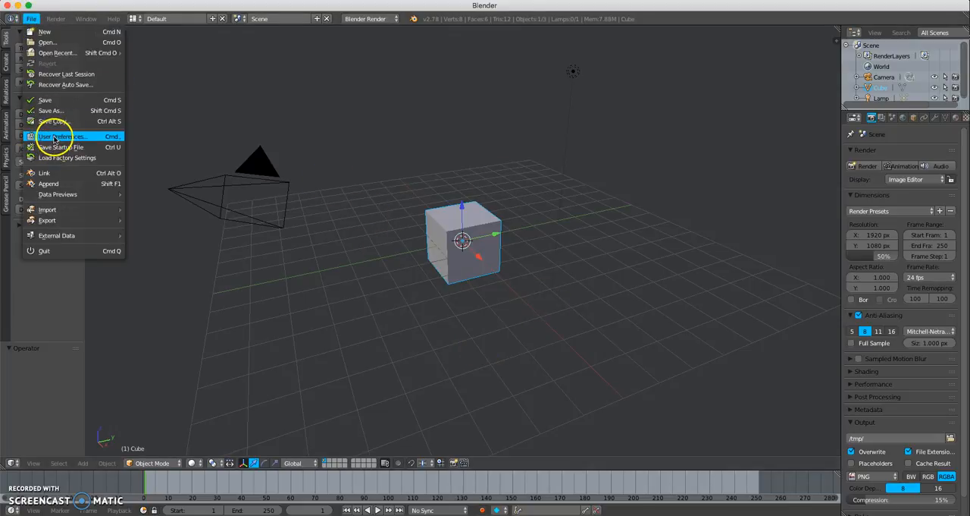
pyautogui.click(57, 136)
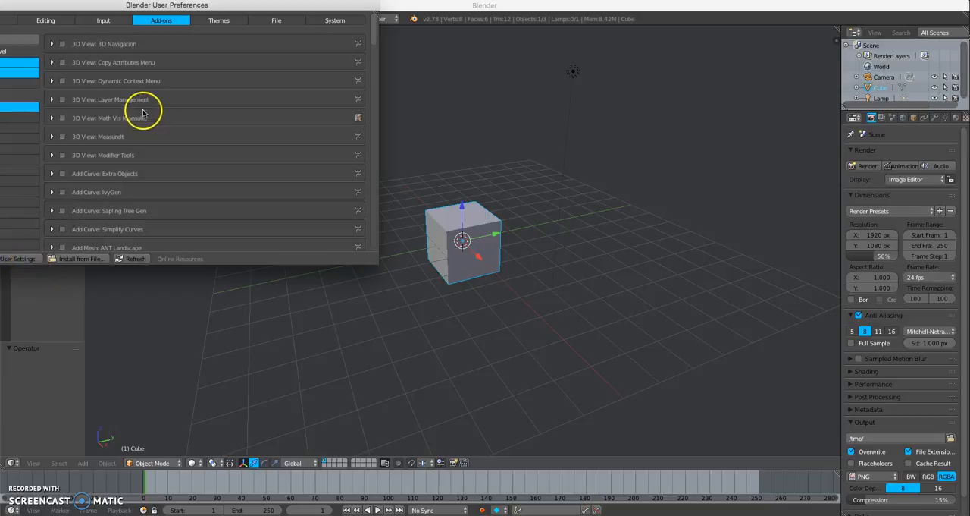
pyautogui.moveTo(65, 7); pyautogui.dragTo(151, 57)
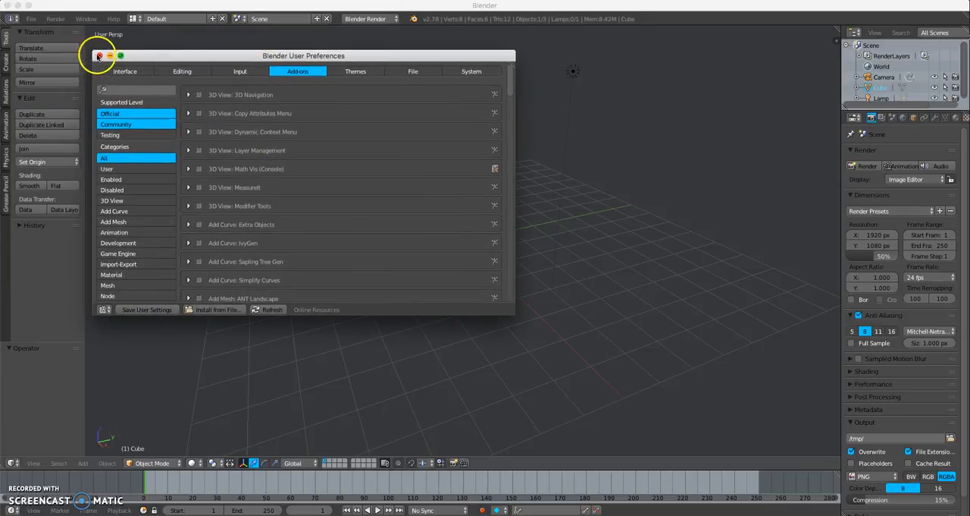
pyautogui.click(98, 55)
# Reset Blender by loading the factory settings and confirming.
pyautogui.click(31, 19)
pyautogui.click(58, 157)
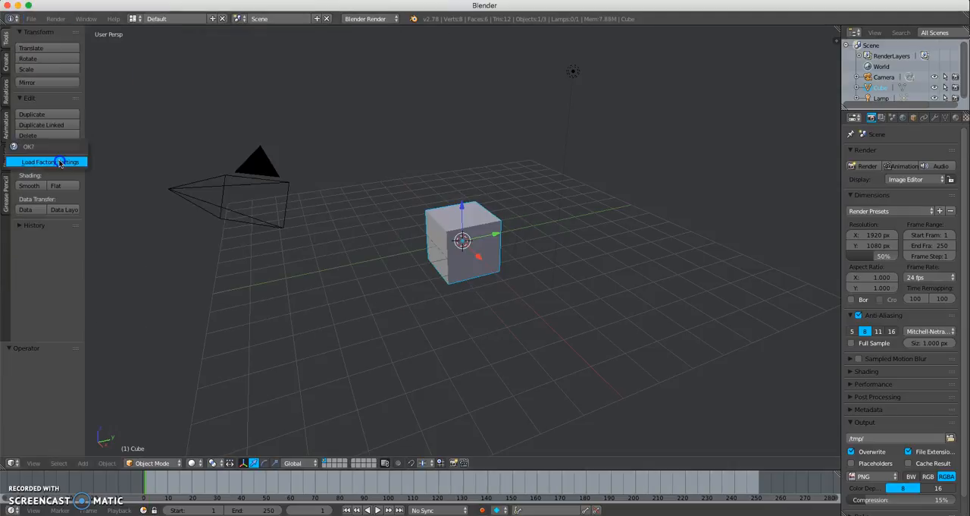
pyautogui.click(62, 162)
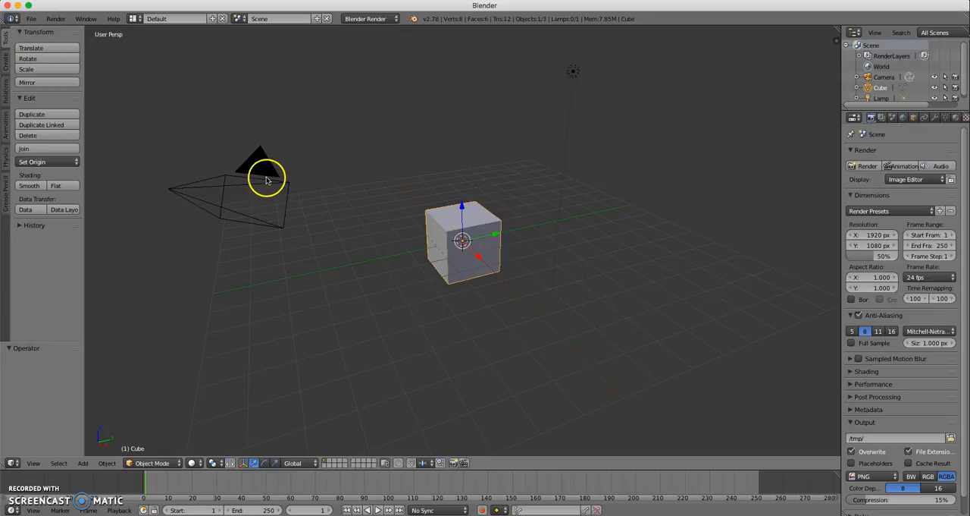
# Open the User Preferences, move the window toward the middle of the workspace, and show the Themes settings.
pyautogui.click(31, 19)
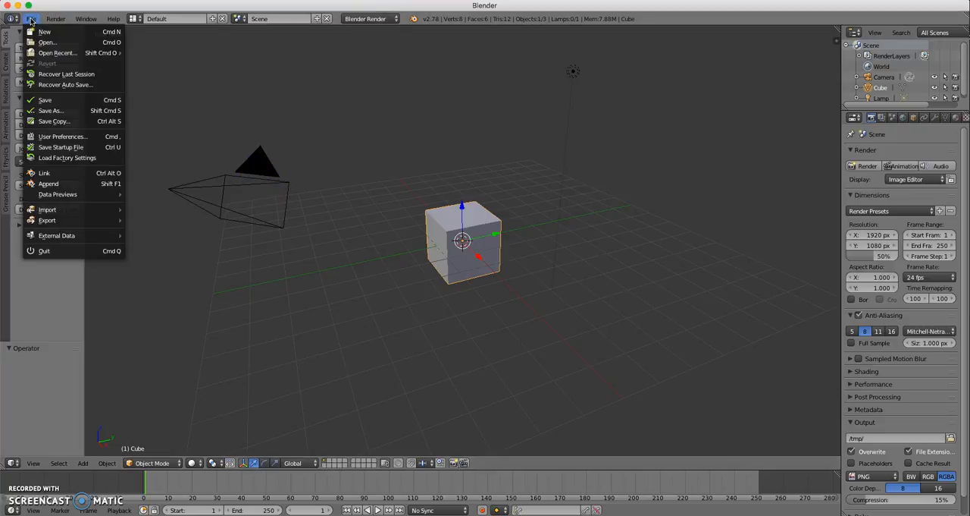
pyautogui.click(66, 140)
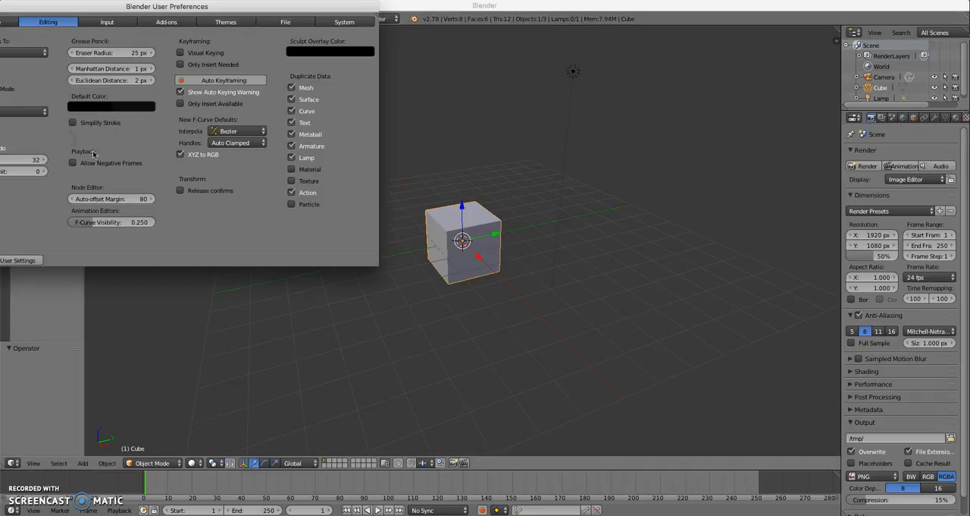
pyautogui.moveTo(160, 11); pyautogui.dragTo(379, 88)
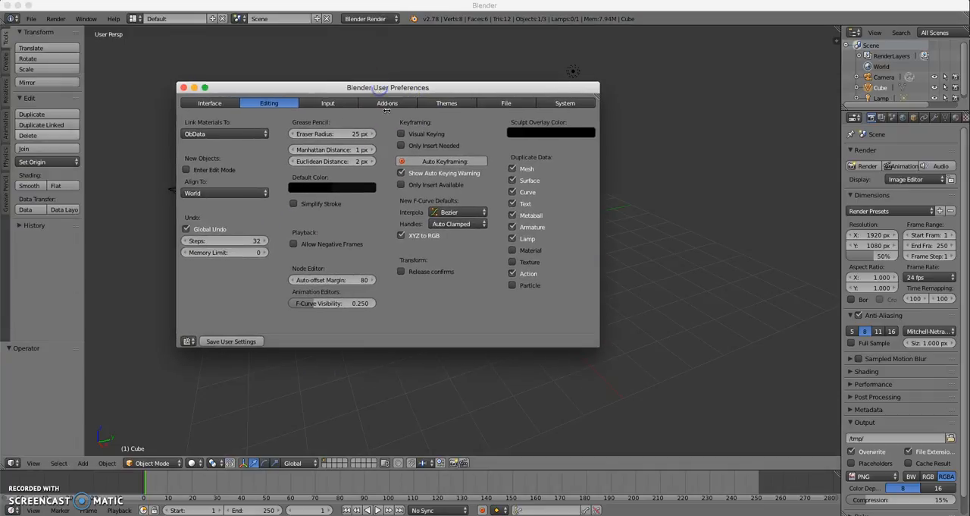
pyautogui.click(447, 104)
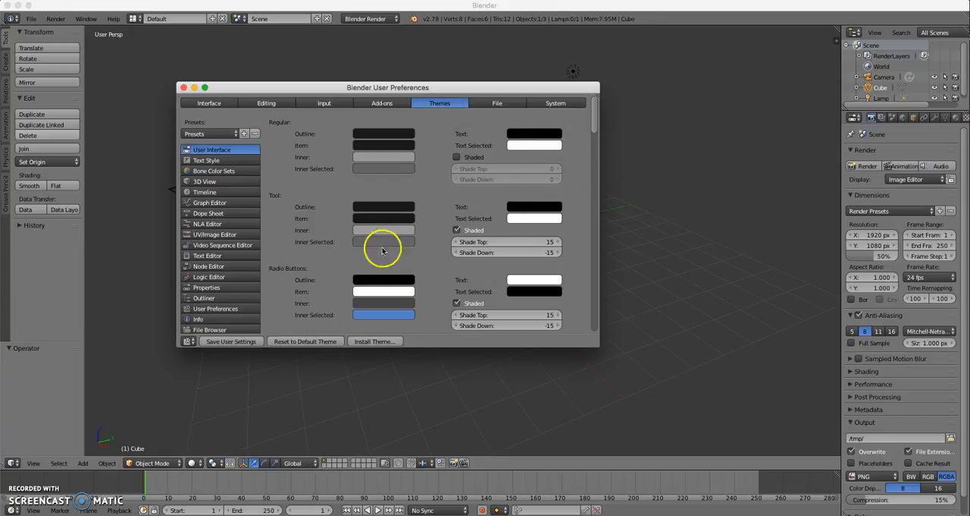
# Examine the theme colour settings for different editors, such as 3D View, Graph Editor and Logic Editor, ending on User Interface.
pyautogui.click(222, 181)
pyautogui.click(224, 203)
pyautogui.click(222, 245)
pyautogui.click(220, 277)
pyautogui.click(212, 181)
pyautogui.click(227, 159)
pyautogui.click(227, 151)
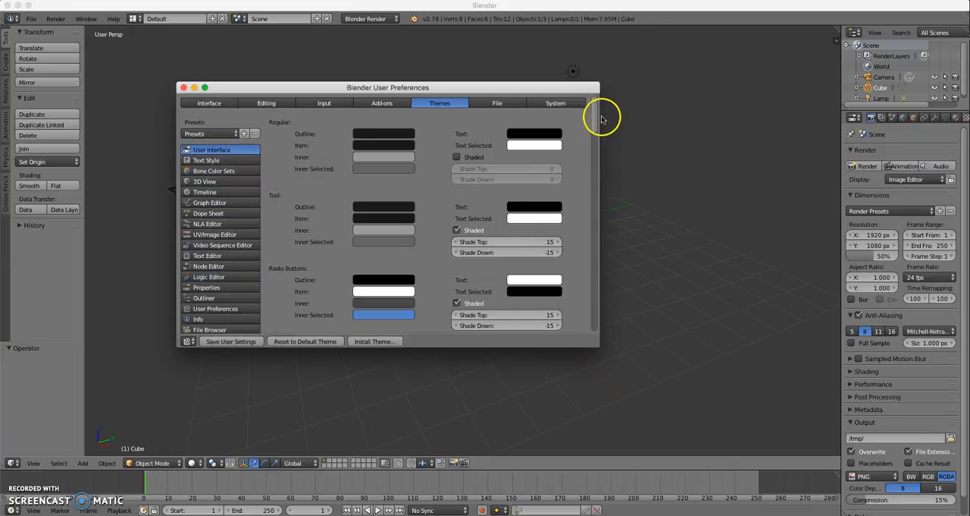
pyautogui.moveTo(600, 117)
pyautogui.mouseDown()
pyautogui.moveTo(592, 265)
pyautogui.moveTo(600, 123)
pyautogui.mouseUp()
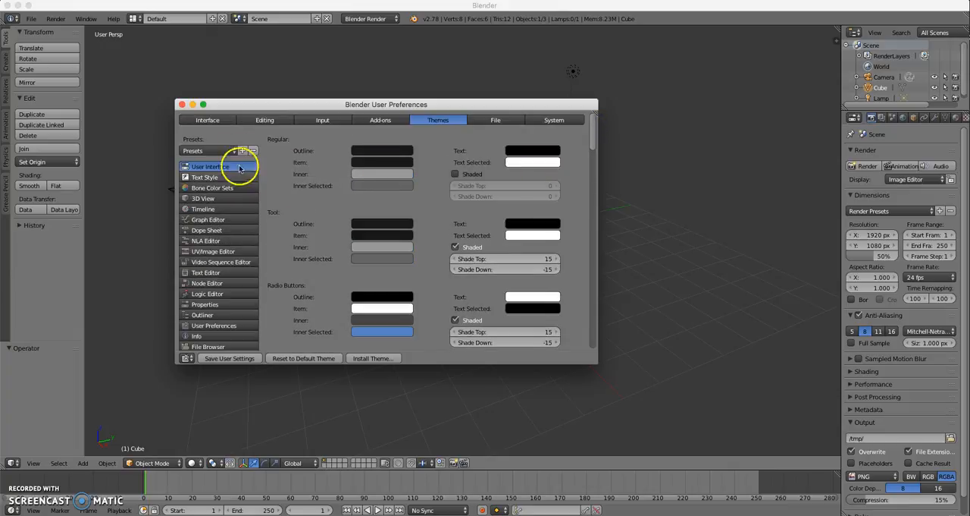
# Try the Back To Black and Blender 24X theme presets.
pyautogui.click(207, 151)
pyautogui.click(212, 164)
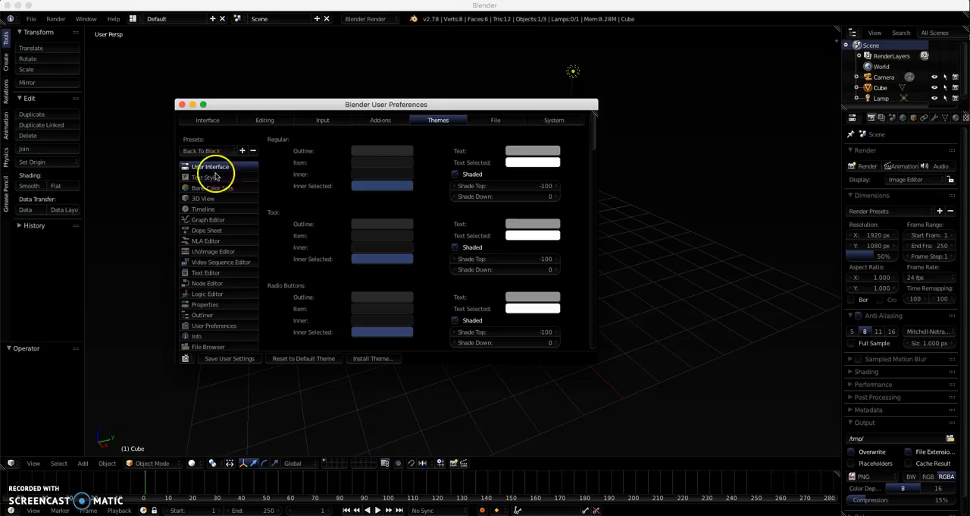
pyautogui.click(212, 150)
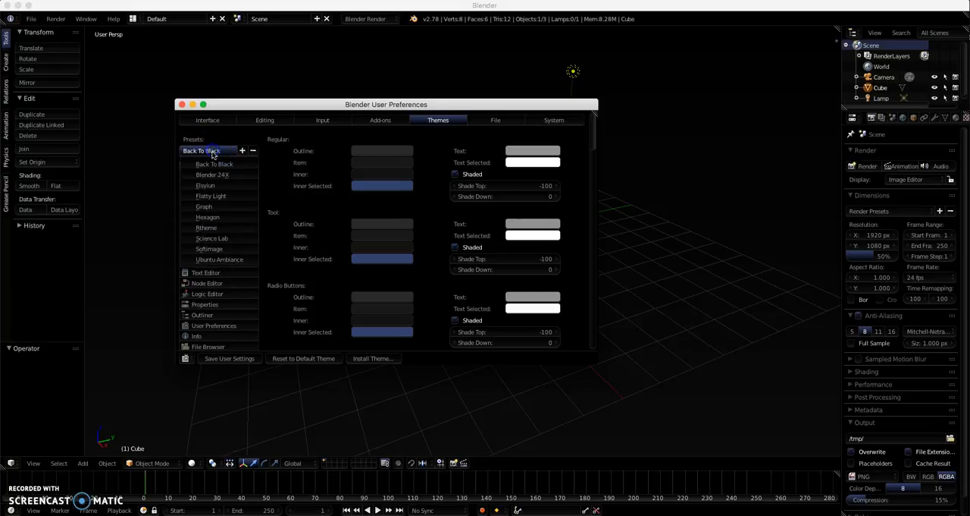
pyautogui.click(211, 174)
# Try the Elsyiun theme preset and move the preferences window to see how the interface looks.
pyautogui.click(214, 151)
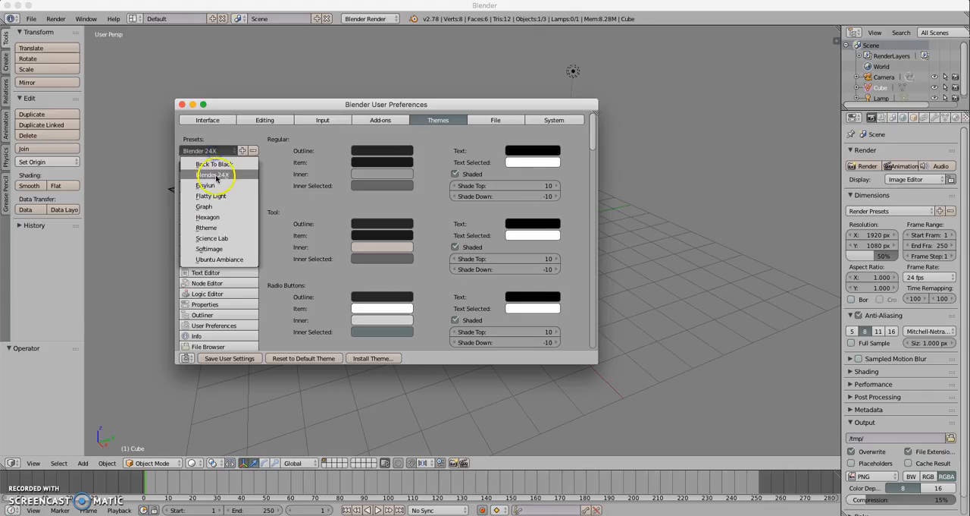
pyautogui.click(206, 185)
pyautogui.moveTo(241, 107); pyautogui.dragTo(297, 91)
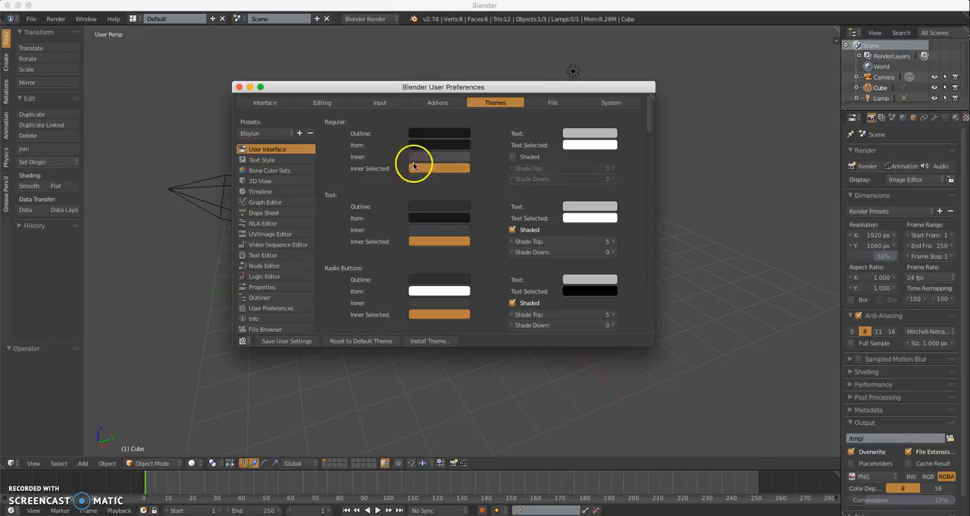
pyautogui.click(258, 133)
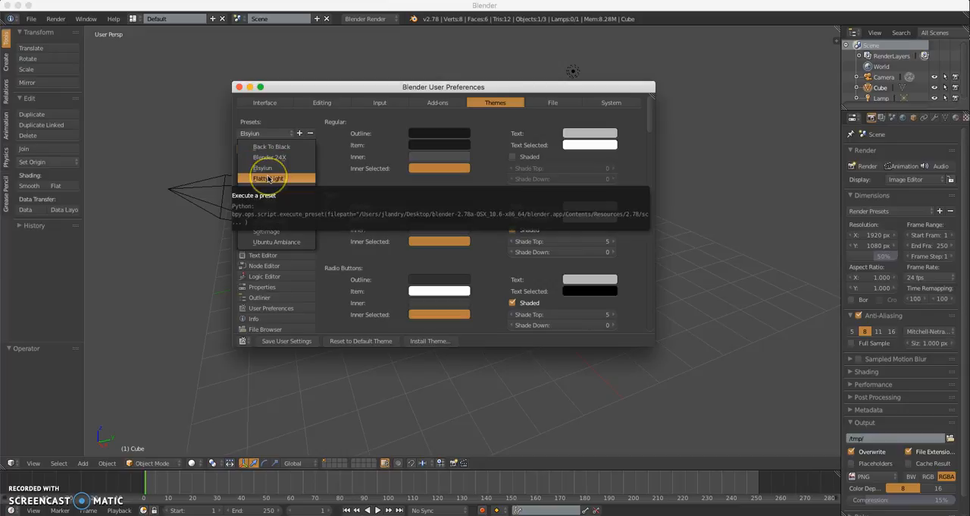
pyautogui.click(265, 170)
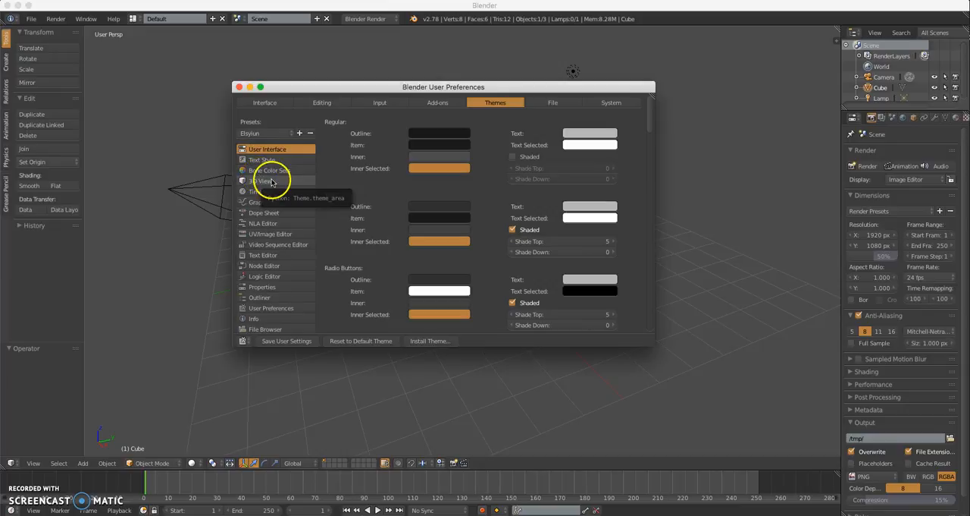
# Try the Flatty Light theme preset and move the preferences window around to view the interface.
pyautogui.click(265, 134)
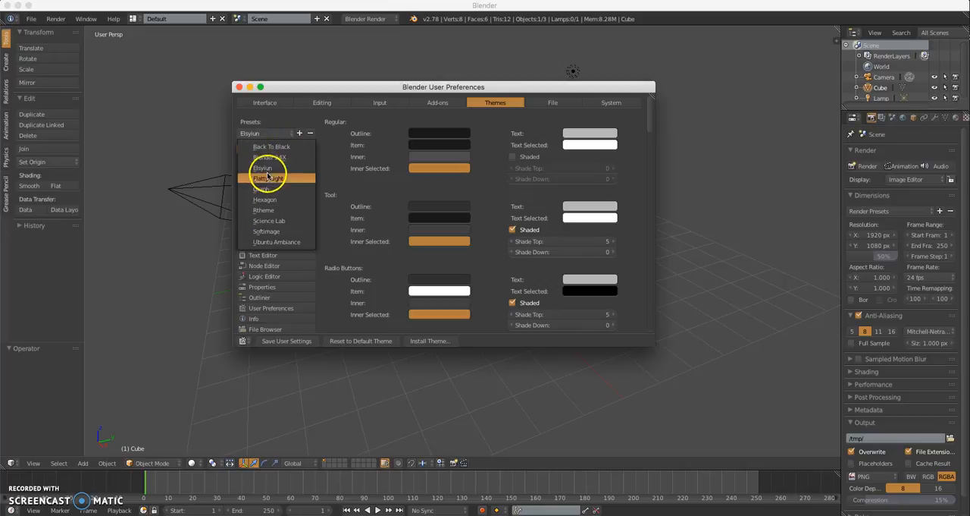
pyautogui.click(267, 177)
pyautogui.moveTo(351, 89); pyautogui.dragTo(264, 132)
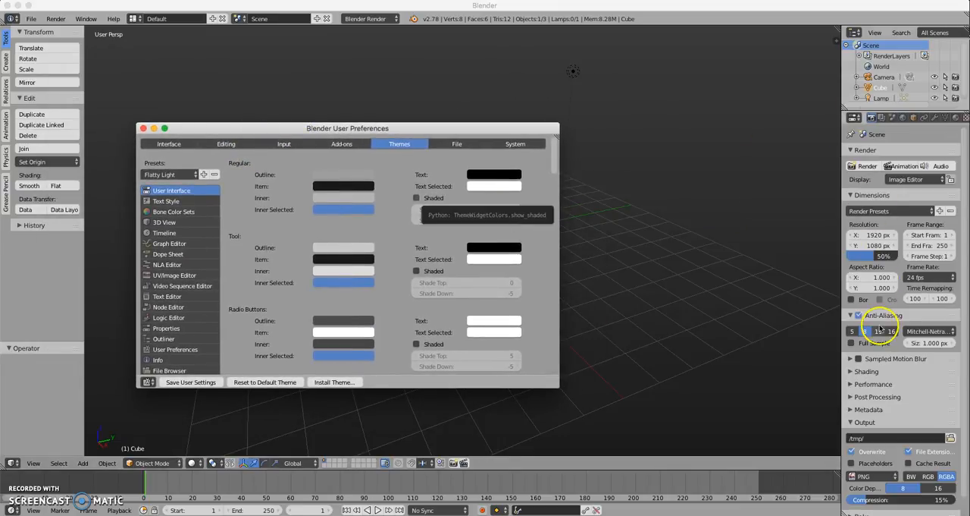
pyautogui.moveTo(464, 130); pyautogui.dragTo(495, 108)
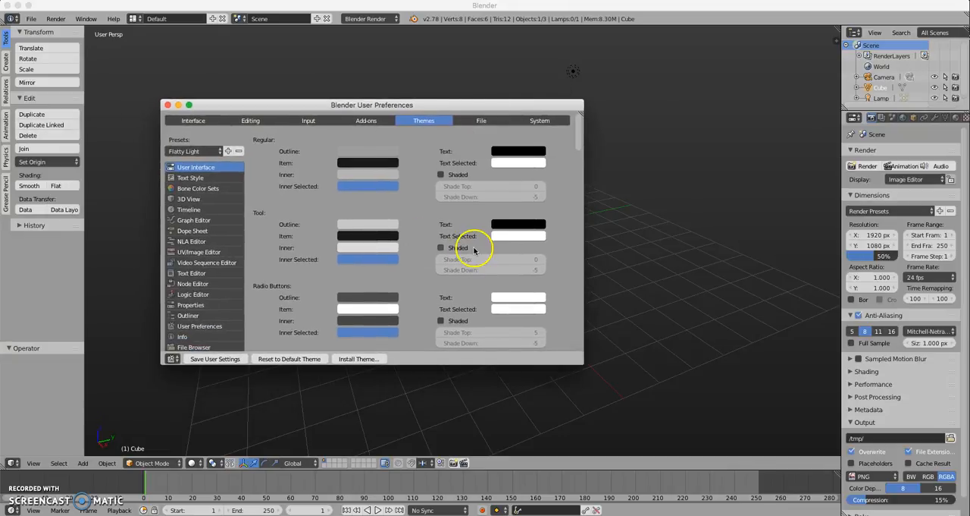
# Try the Rtheme and Science Lab theme presets, moving the preferences window to compare them.
pyautogui.click(197, 151)
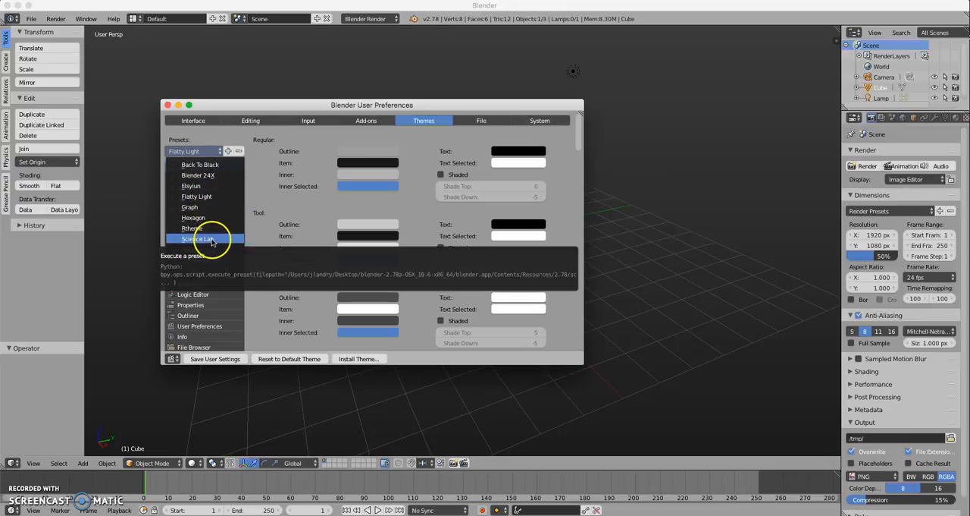
pyautogui.click(204, 227)
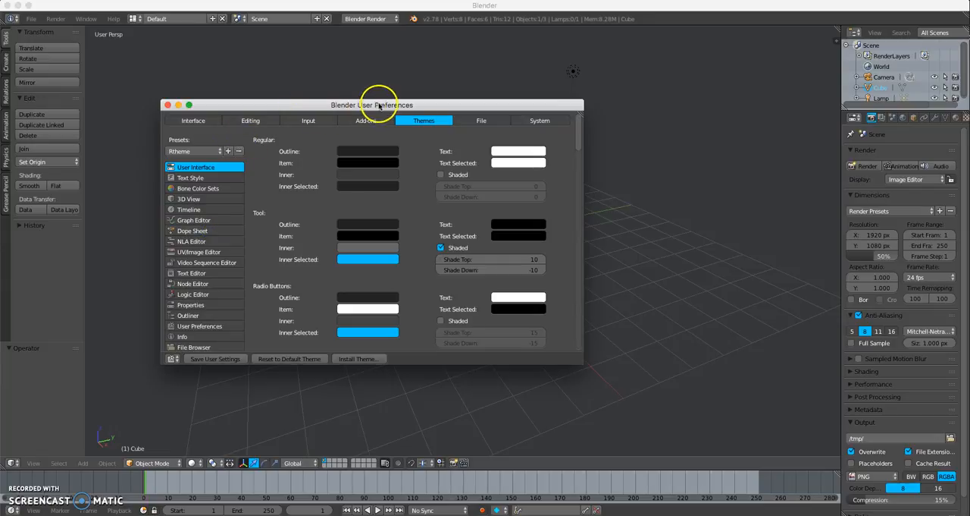
pyautogui.moveTo(383, 105); pyautogui.dragTo(412, 137)
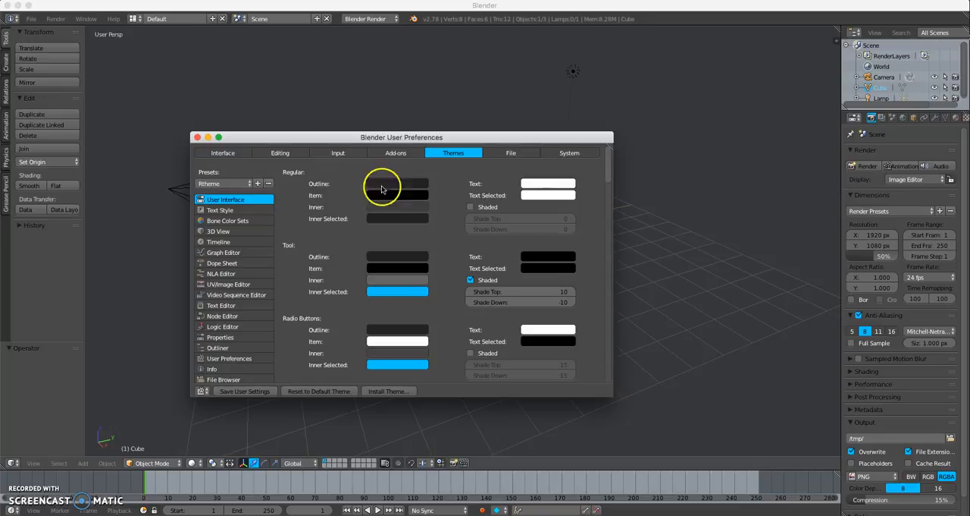
pyautogui.click(232, 184)
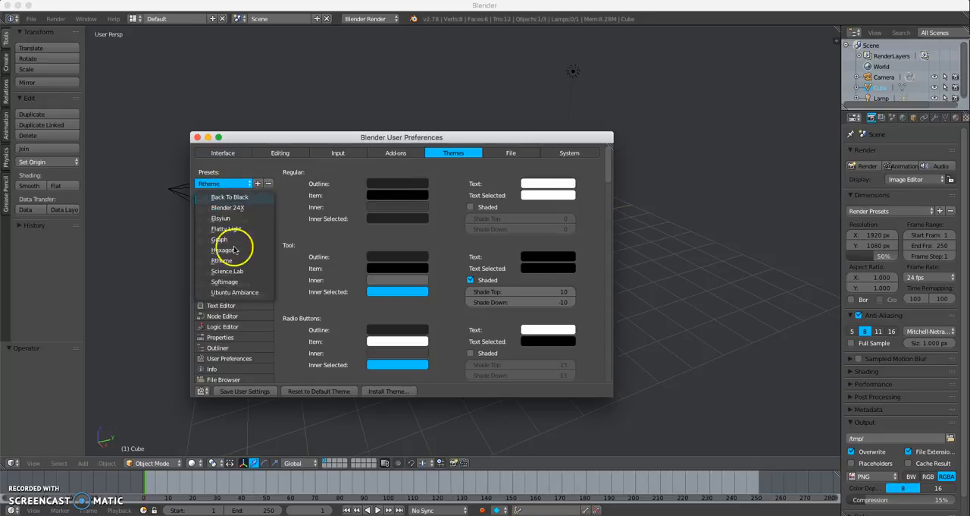
pyautogui.click(233, 270)
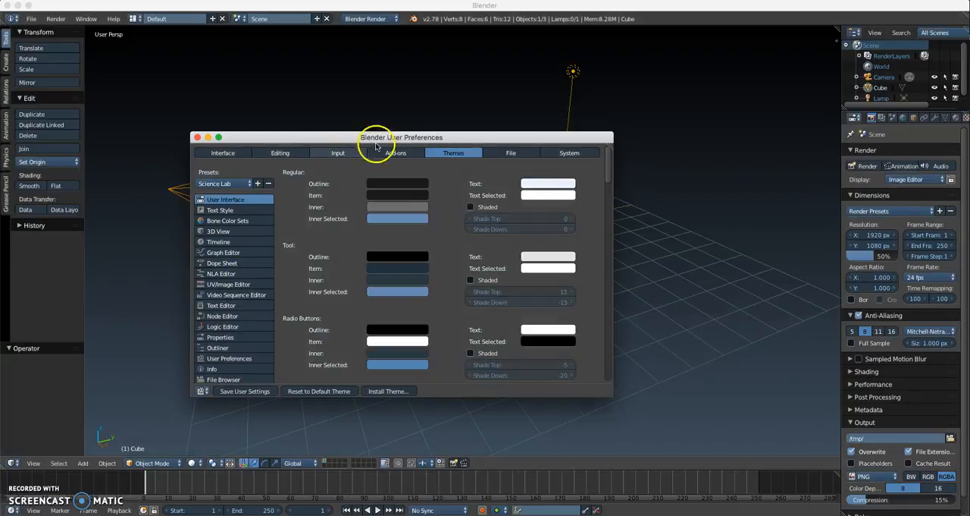
pyautogui.moveTo(464, 136); pyautogui.dragTo(476, 103)
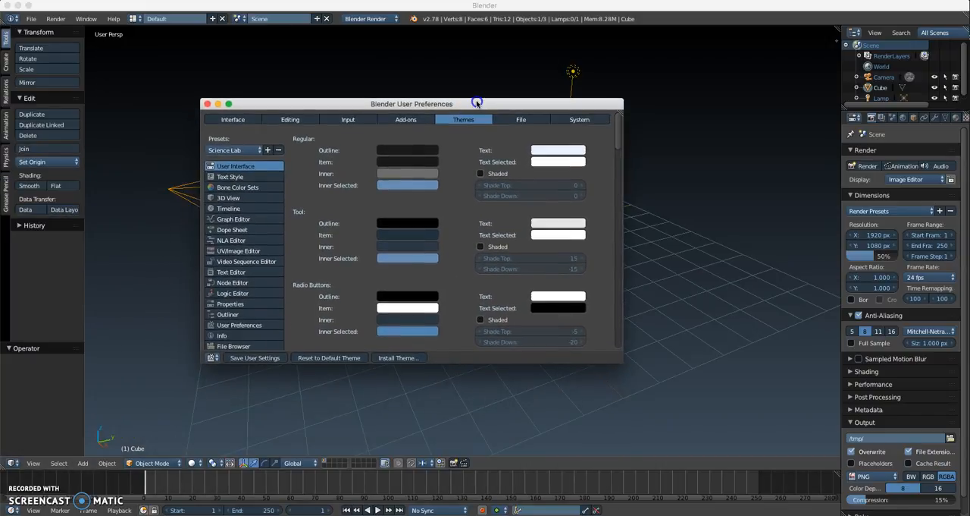
# Apply the Rtheme theme preset, save the user settings, and close the preferences window.
pyautogui.click(244, 150)
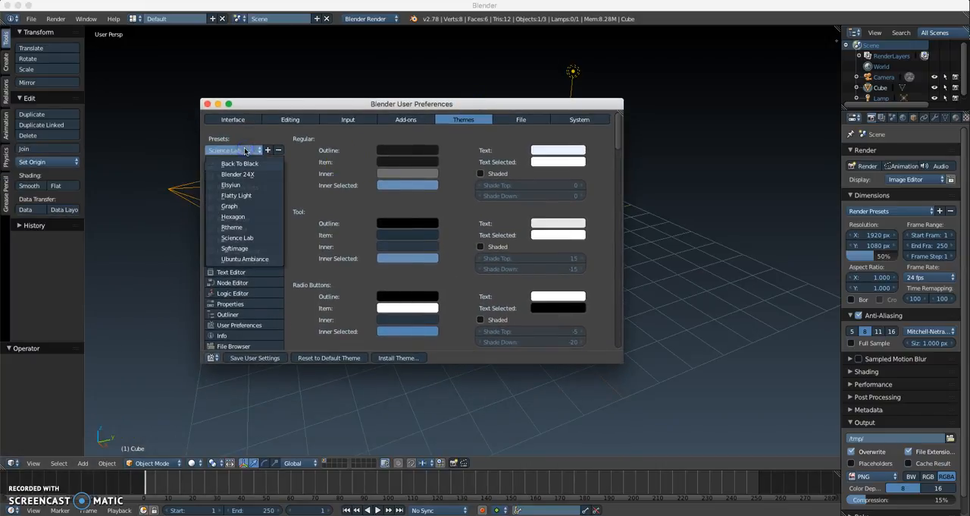
pyautogui.click(232, 227)
pyautogui.moveTo(282, 102); pyautogui.dragTo(253, 76)
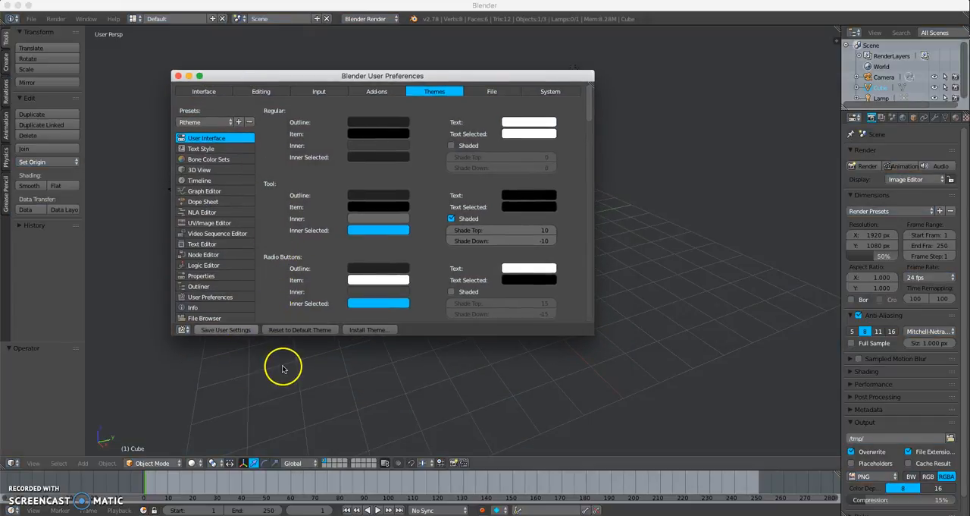
pyautogui.click(220, 330)
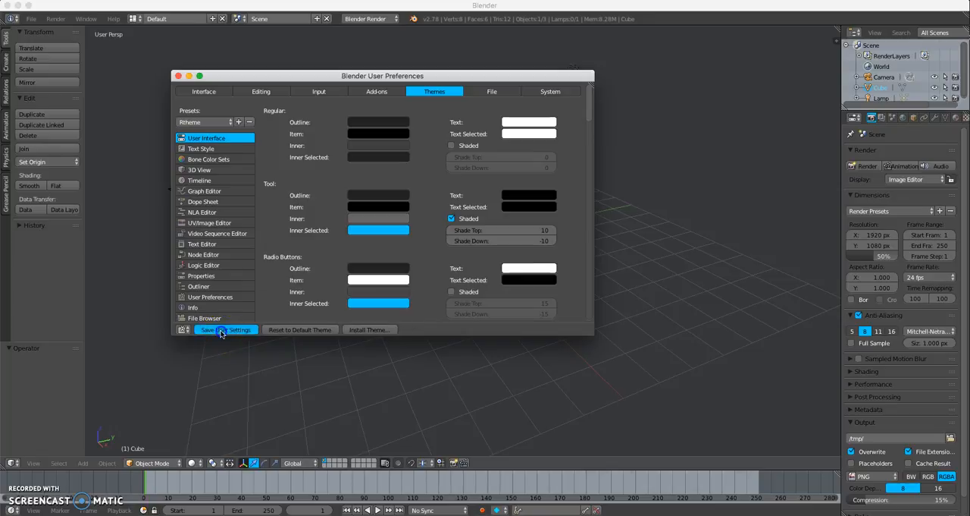
pyautogui.click(177, 76)
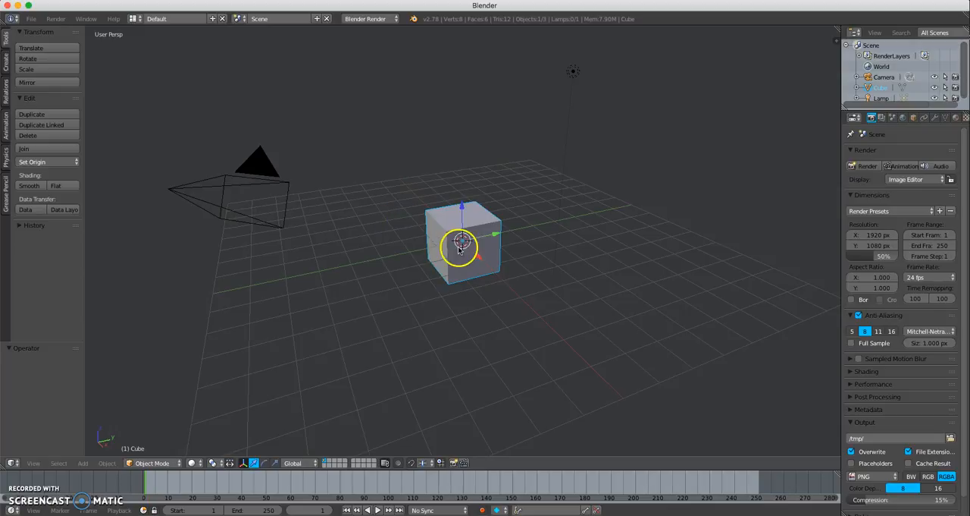
# Reopen the User Preferences, move the window into view, and search the add-ons for "pie".
pyautogui.click(32, 19)
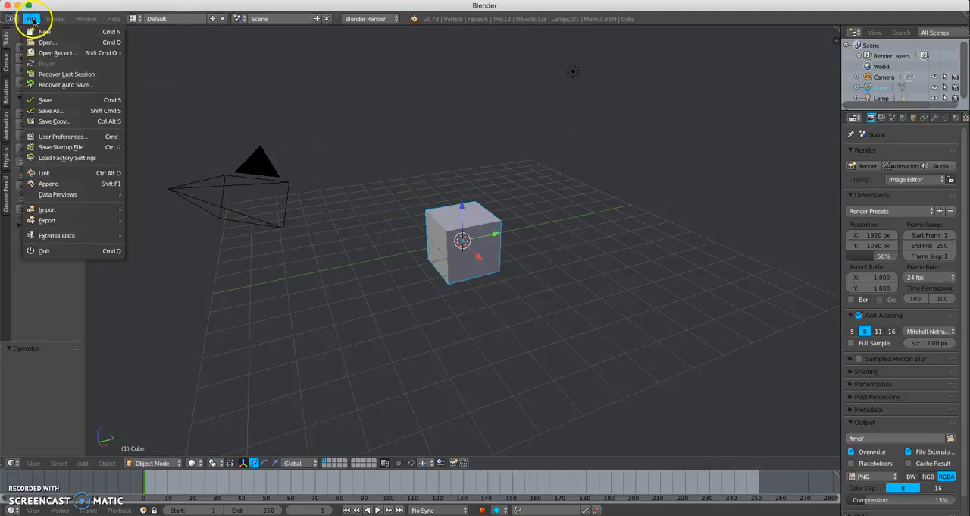
pyautogui.click(53, 137)
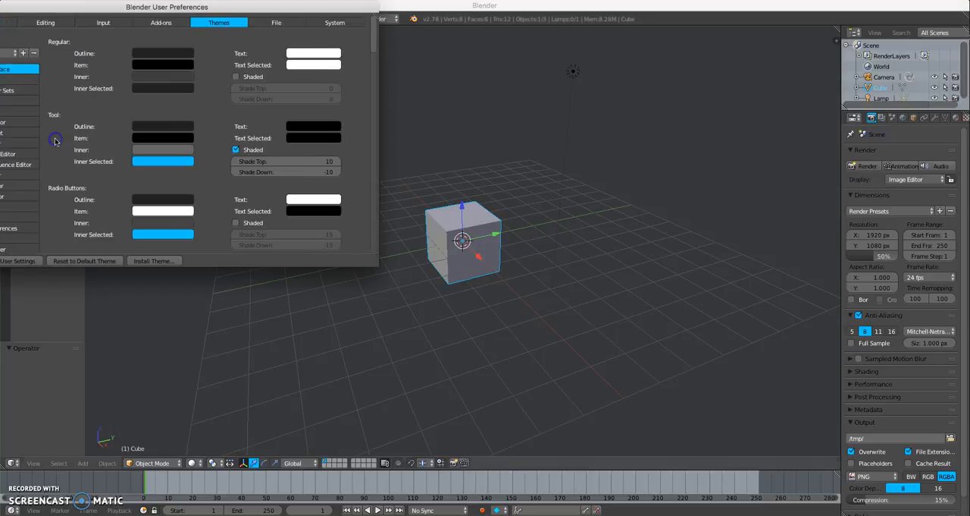
pyautogui.moveTo(144, 9); pyautogui.dragTo(308, 97)
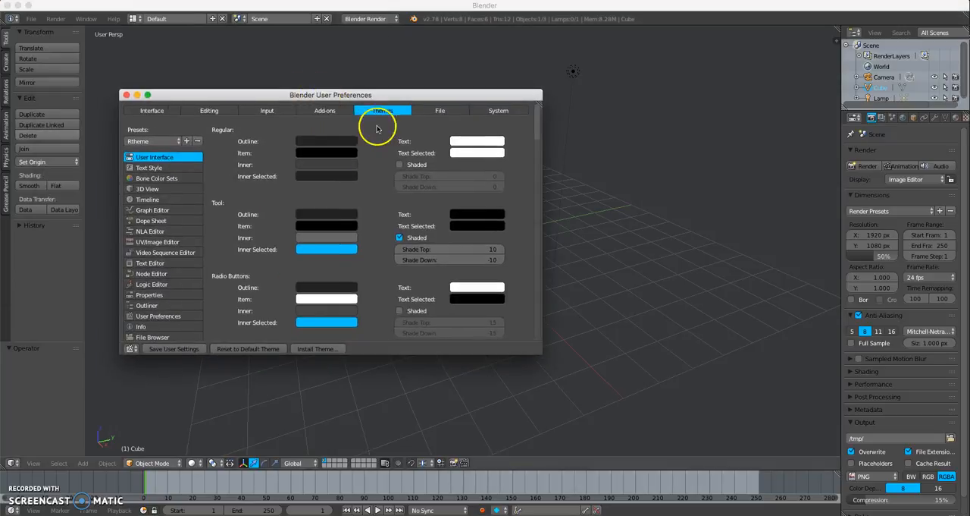
pyautogui.click(331, 112)
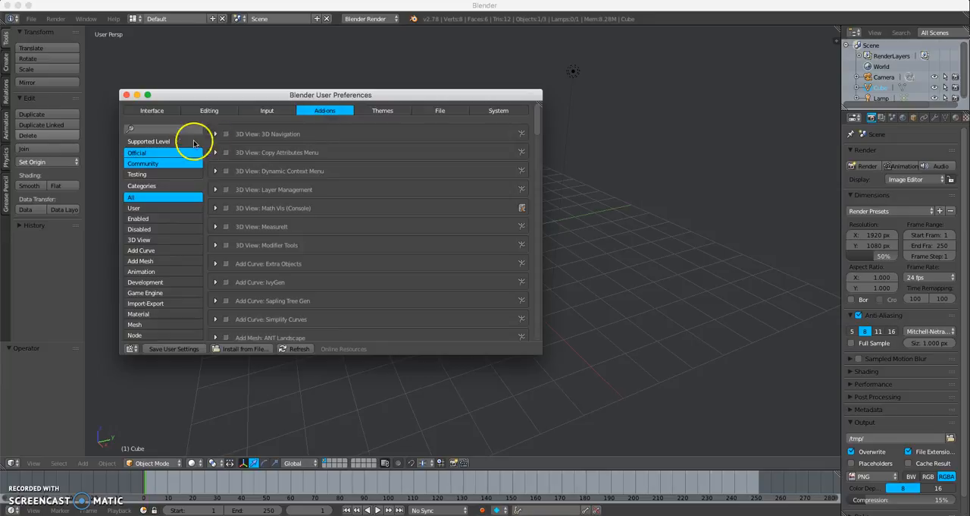
pyautogui.click(152, 129)
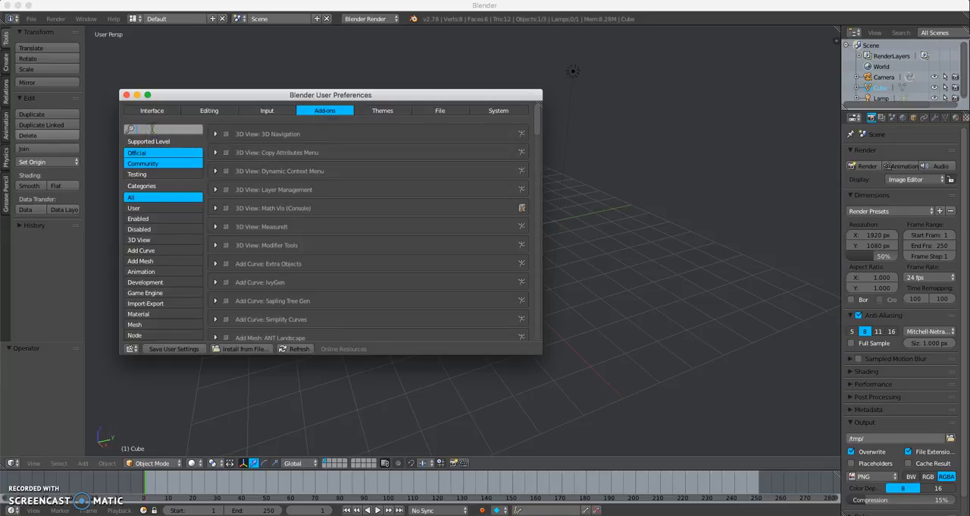
pyautogui.write('pie')
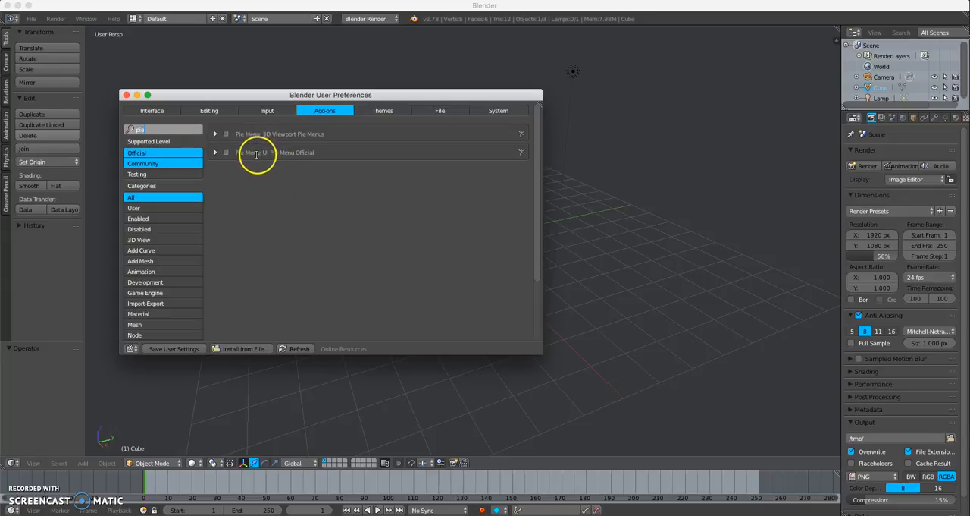
# Enable the UI Pie Menu Official add-on, save the user settings, and close the preferences window.
pyautogui.click(225, 152)
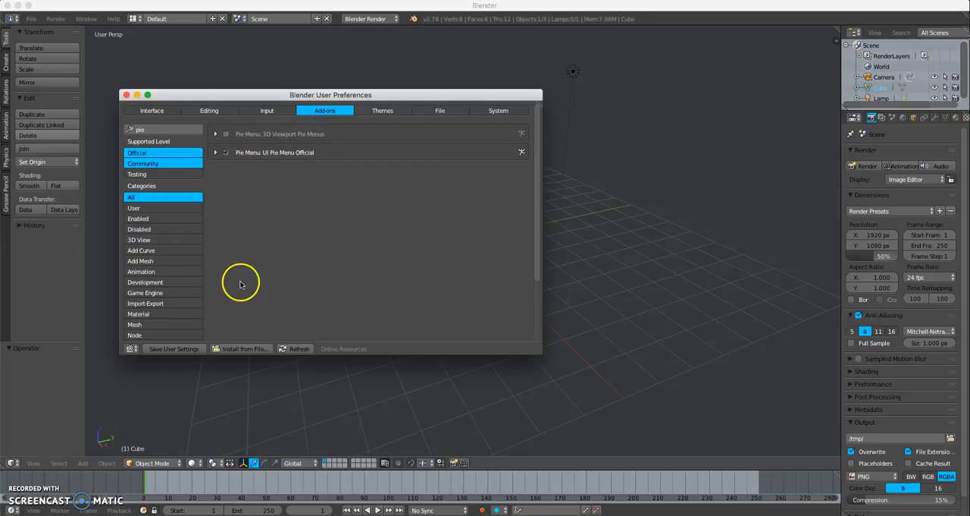
pyautogui.click(194, 349)
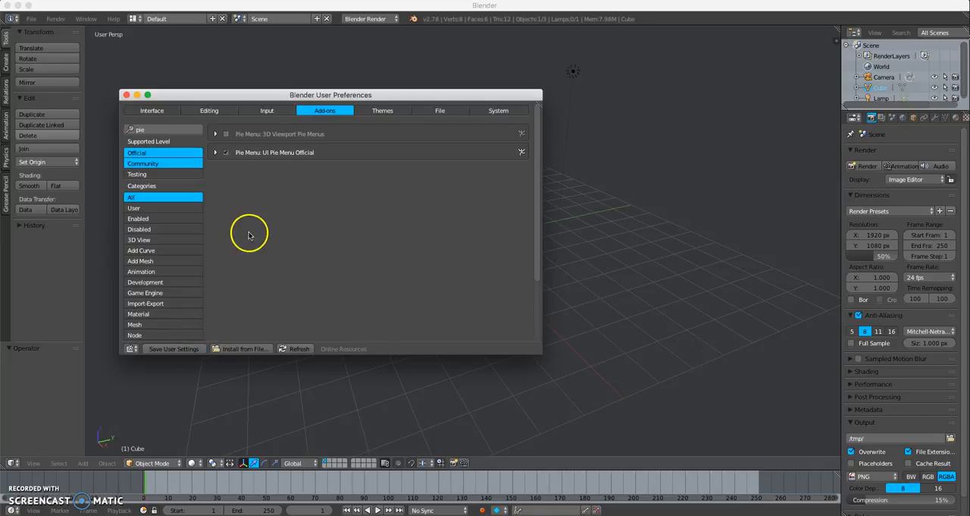
pyautogui.click(127, 95)
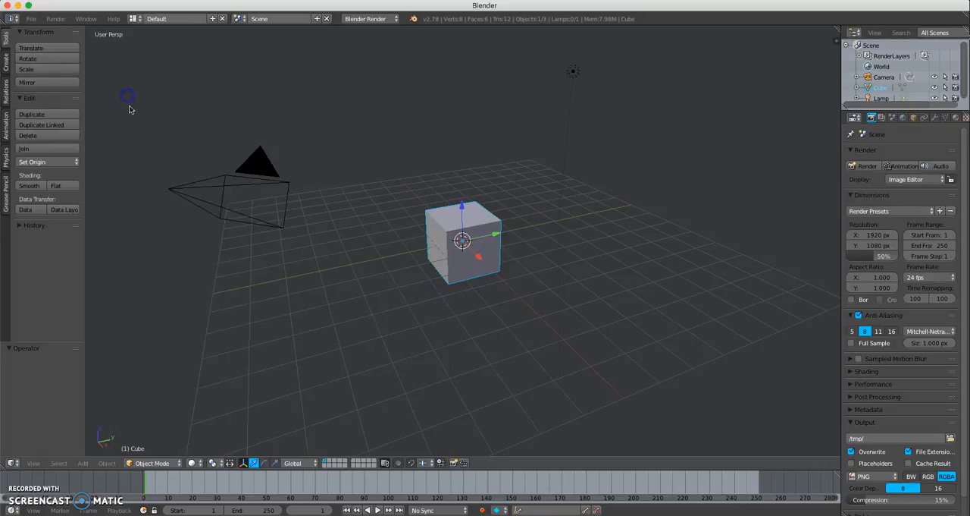
# Test the mode pie menu in the 3D viewport by switching the cube to Edit Mode.
pyautogui.click(395, 226)
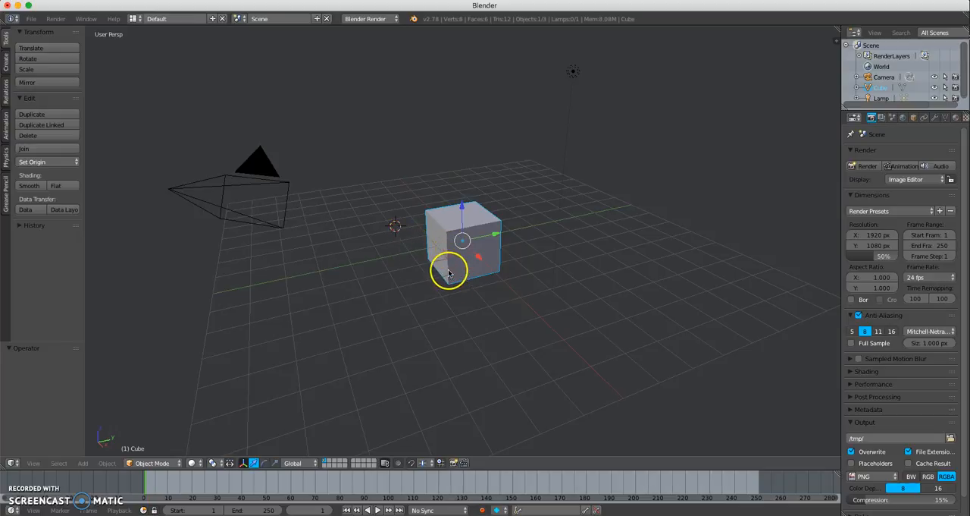
pyautogui.moveTo(464, 260); pyautogui.dragTo(461, 255, button='middle')
pyautogui.press('Tab')
pyautogui.click(531, 254)
pyautogui.press('Tab')
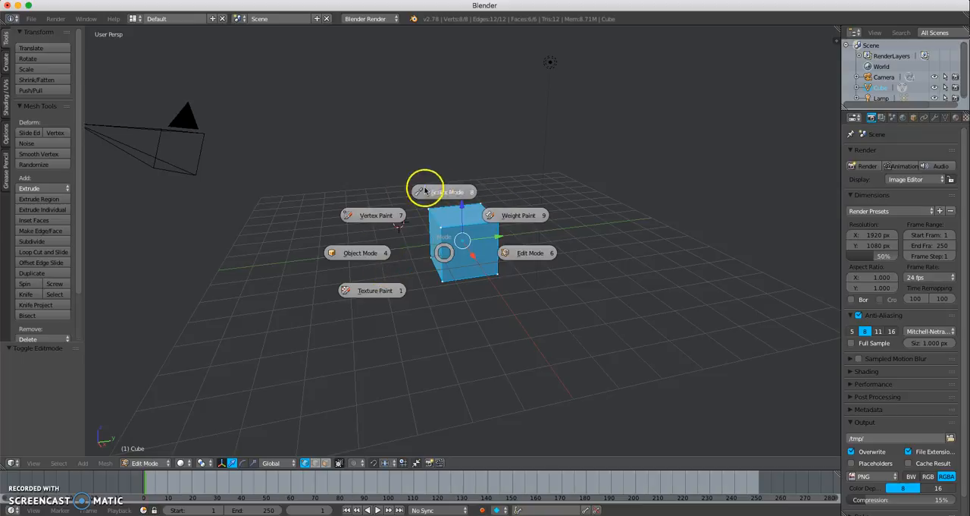
pyautogui.click(520, 256)
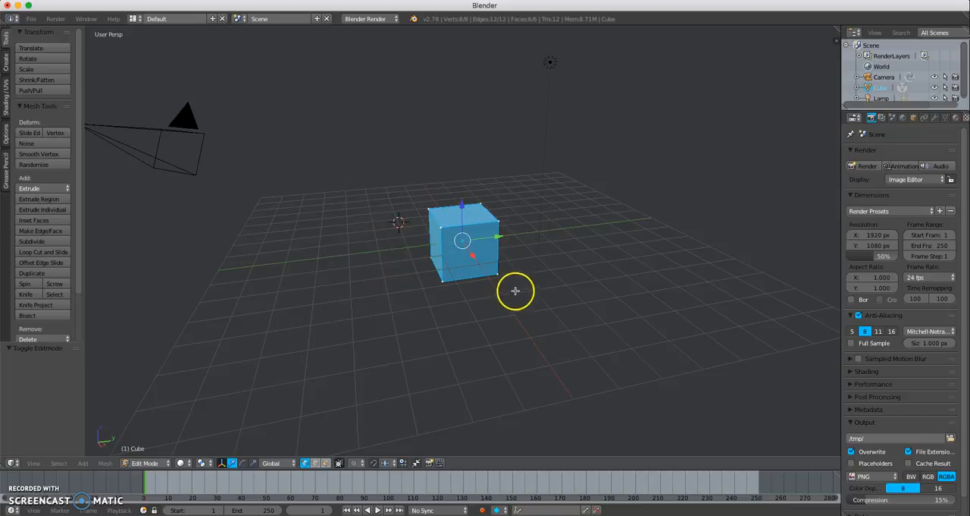
# Return the cube to Object Mode with the mode pie menu.
pyautogui.moveTo(468, 245)
pyautogui.mouseDown(button='middle')
pyautogui.moveTo(451, 246)
pyautogui.moveTo(486, 247)
pyautogui.mouseUp(button='middle')
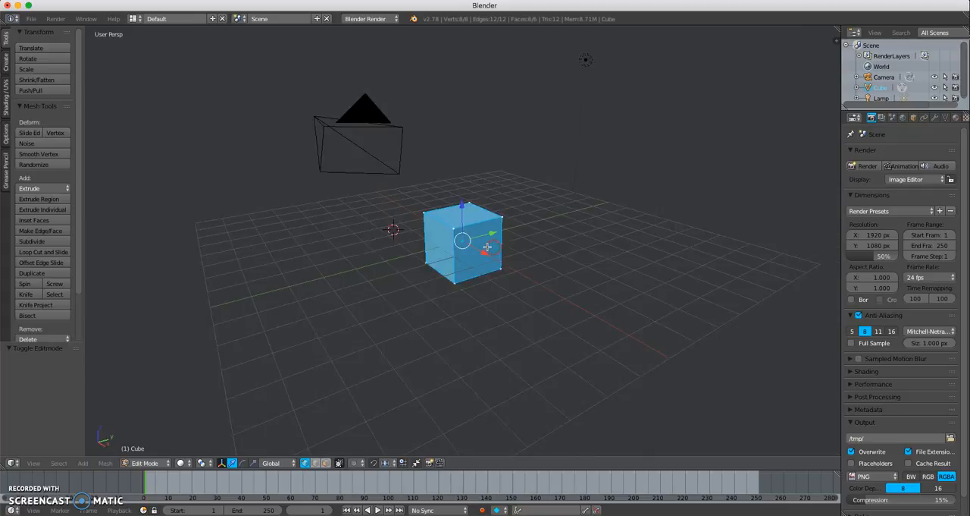
pyautogui.scroll(5, 486, 247)
pyautogui.press('Tab')
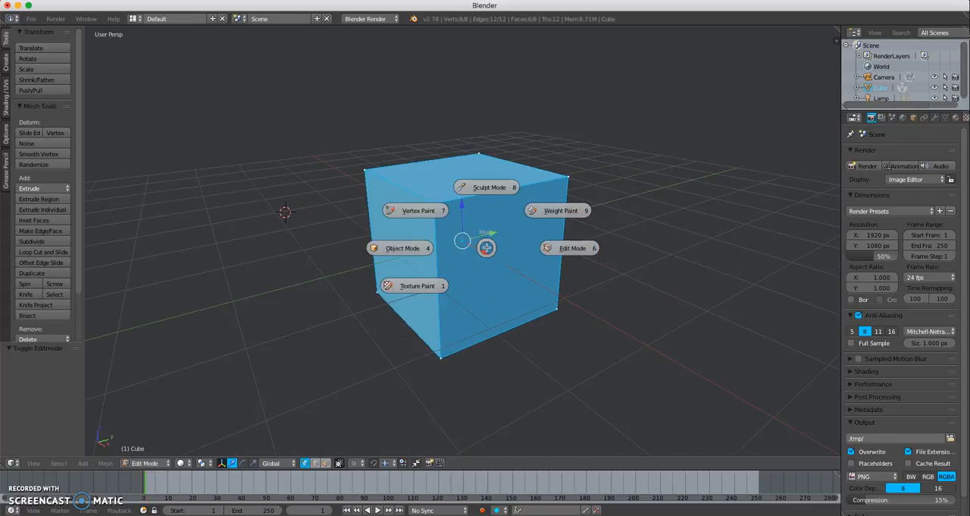
pyautogui.click(409, 250)
pyautogui.scroll(-5, 468, 257)
pyautogui.moveTo(478, 251); pyautogui.dragTo(455, 250, button='middle')
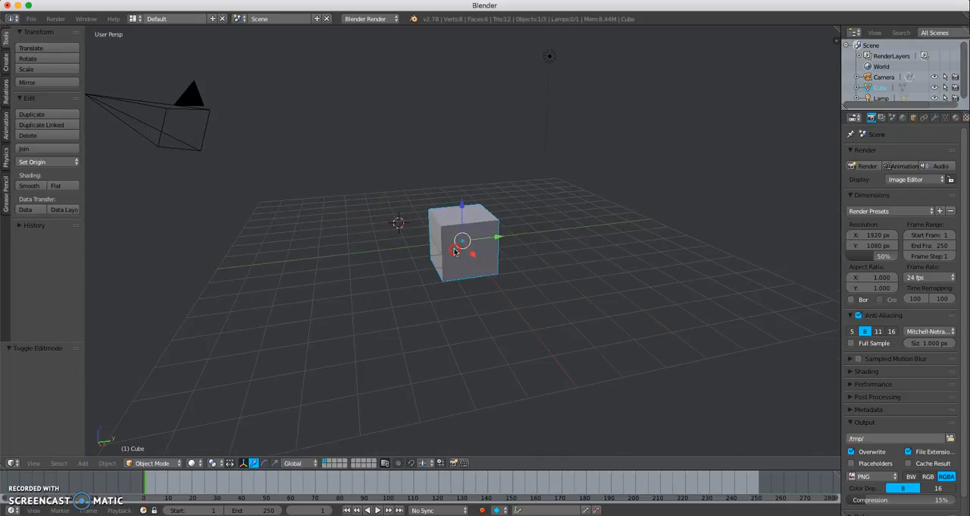